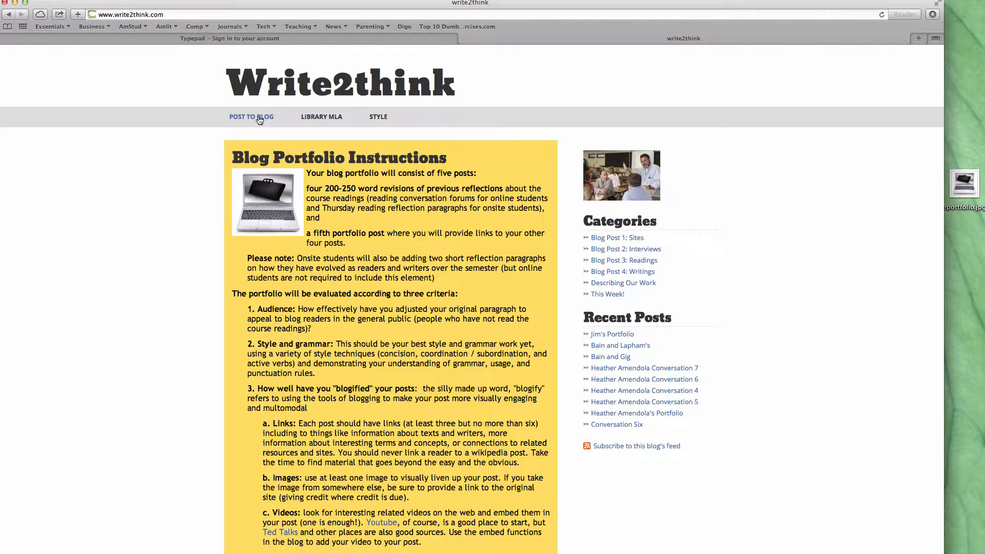
Sign in to the Typepad account and open the write2think blog
{"action": "left_click", "coordinate": [305, 38]}
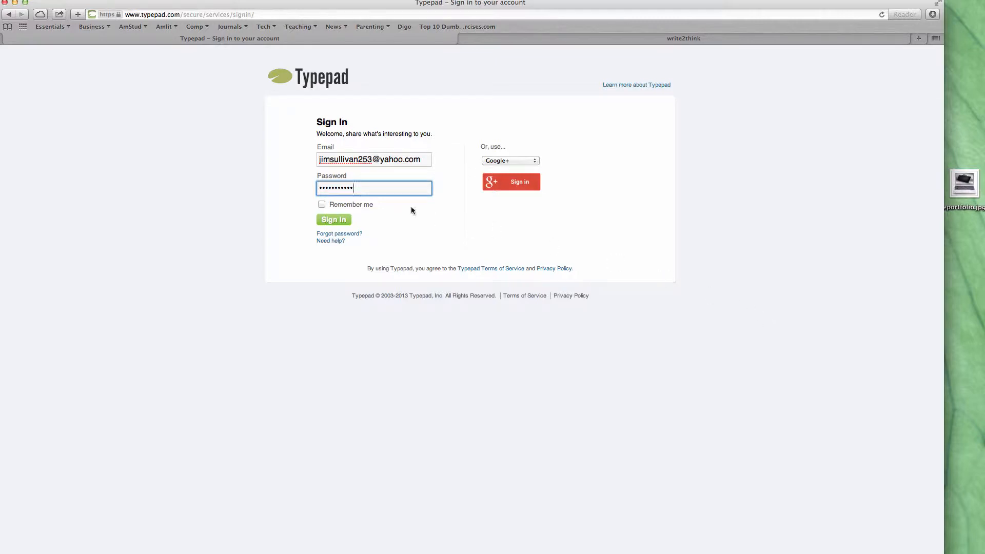
{"action": "left_click", "coordinate": [339, 219]}
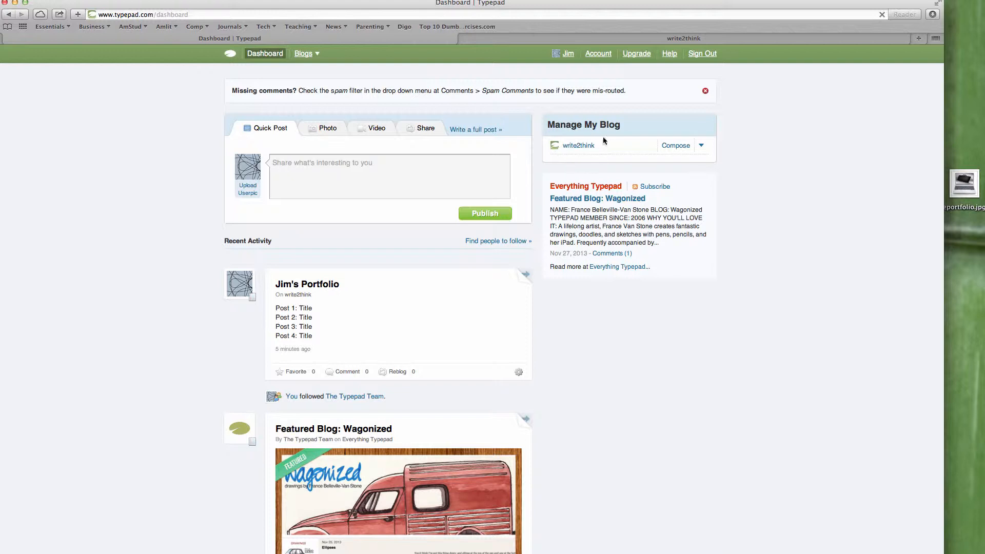
{"action": "left_click", "coordinate": [306, 54]}
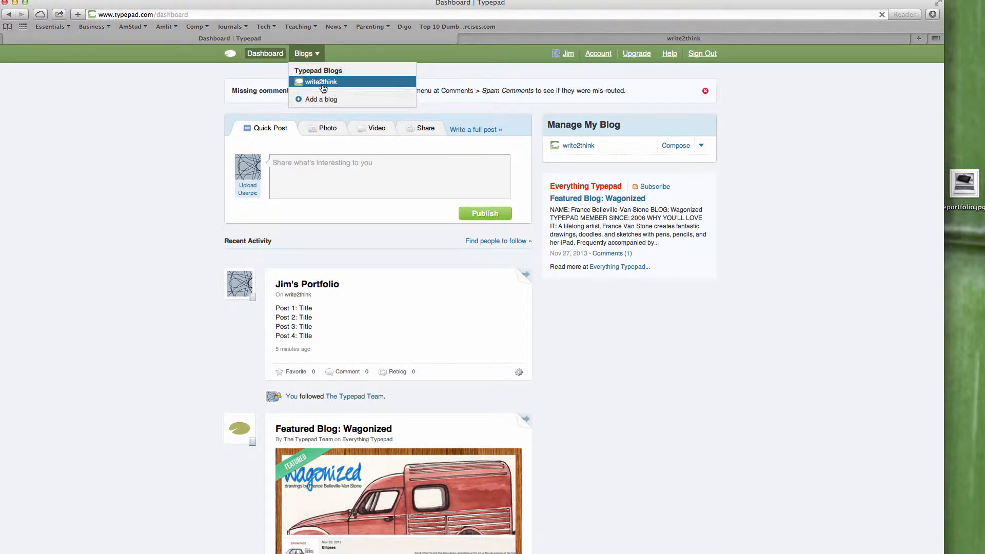
{"action": "left_click", "coordinate": [322, 84]}
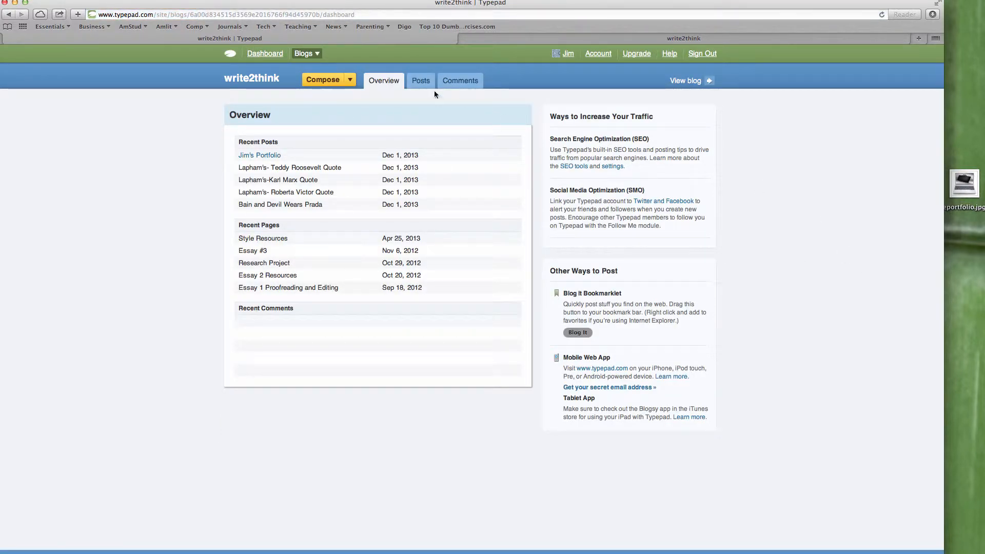
Open the blog's list of posts and filter it to your own author name
{"action": "left_click", "coordinate": [422, 81]}
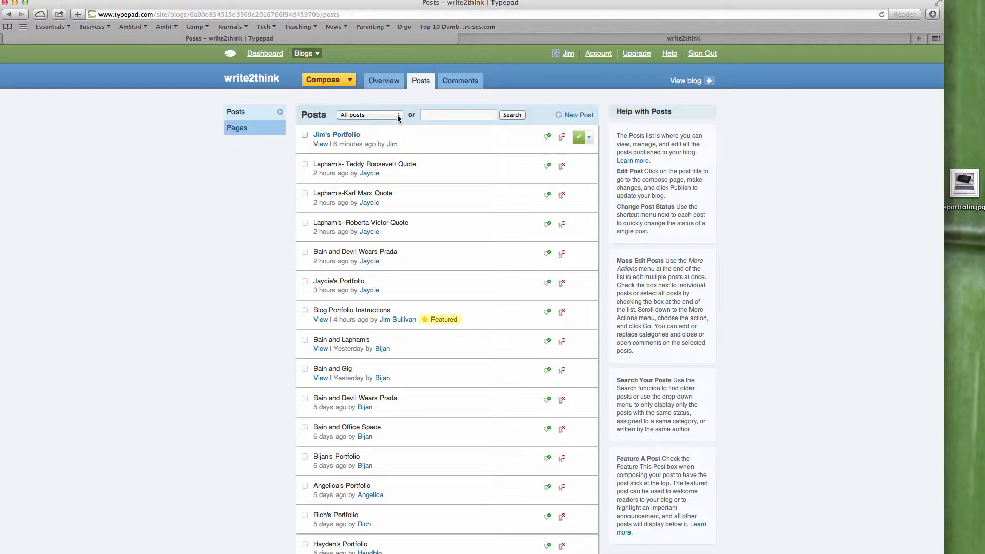
{"action": "left_click", "coordinate": [400, 116]}
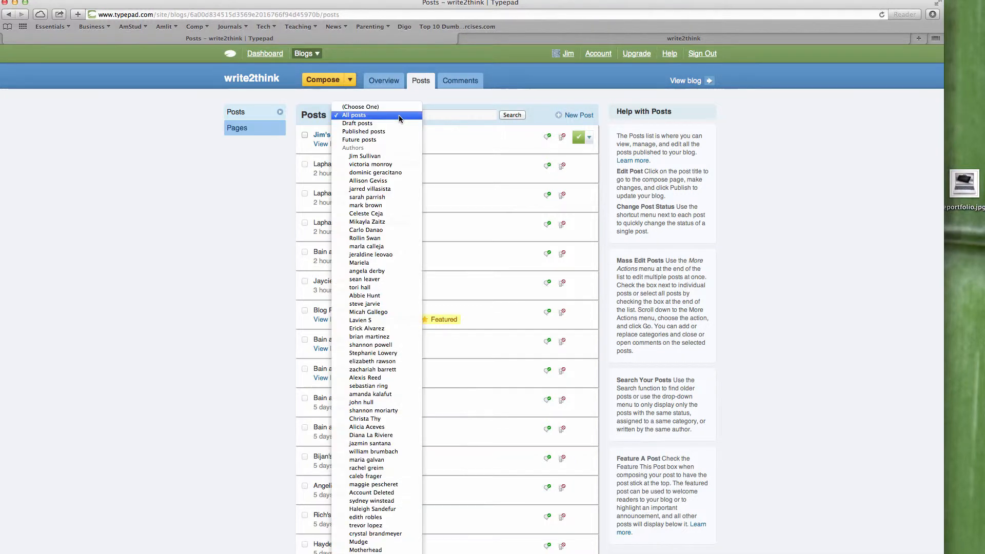
{"action": "scroll", "coordinate": [395, 350], "scroll_direction": "down", "scroll_amount": 5}
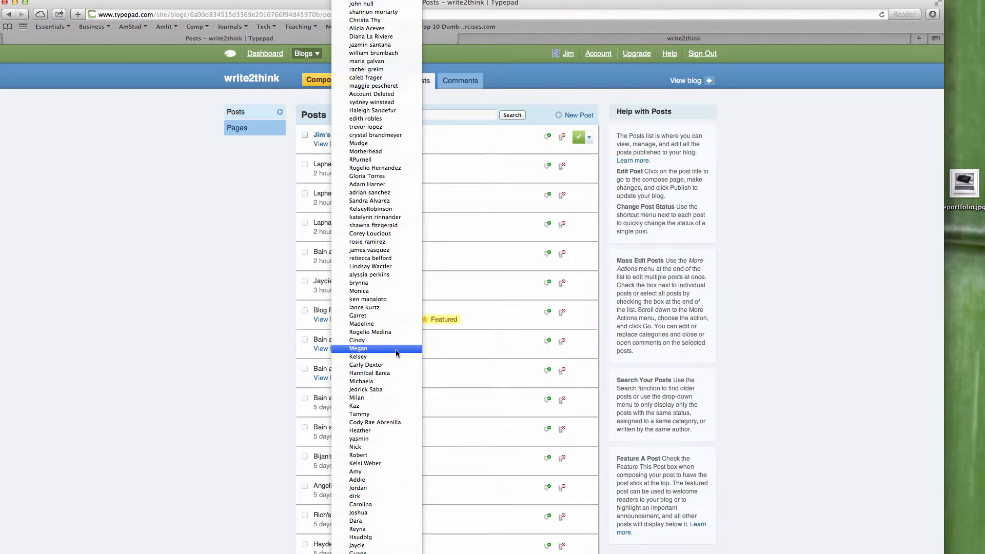
{"action": "left_click", "coordinate": [396, 349]}
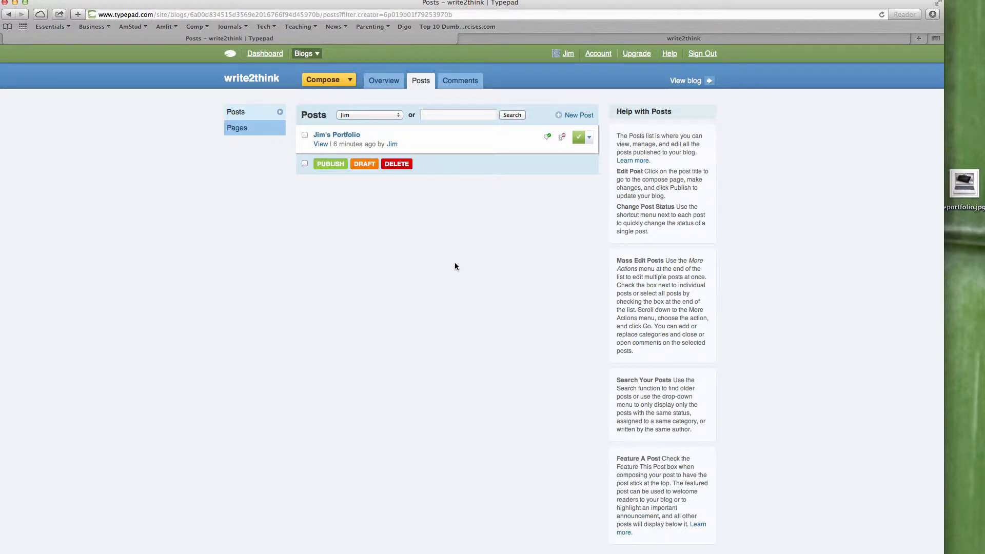
Start a new post titled "Post 1: The Drug Dealer from GiG"
{"action": "left_click", "coordinate": [324, 80]}
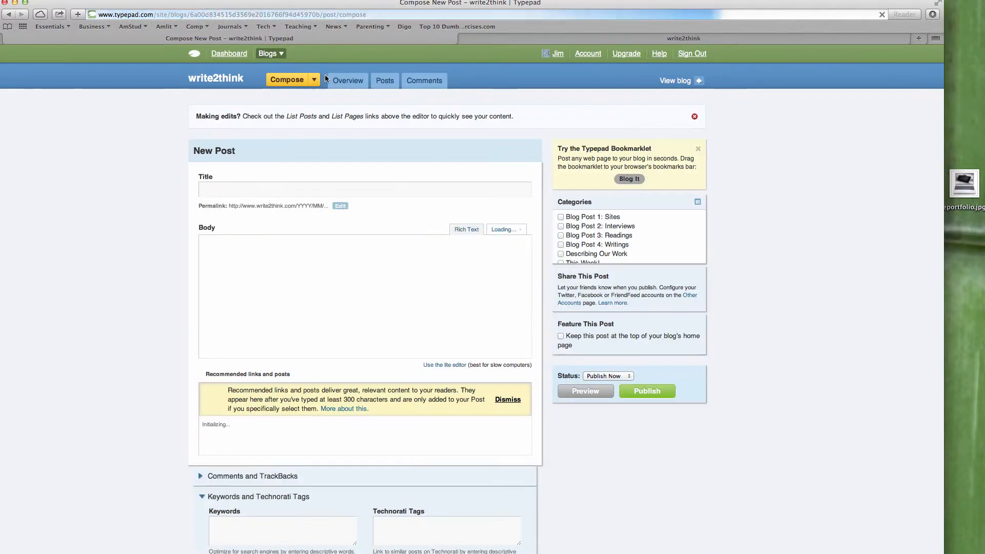
{"action": "left_click", "coordinate": [223, 190]}
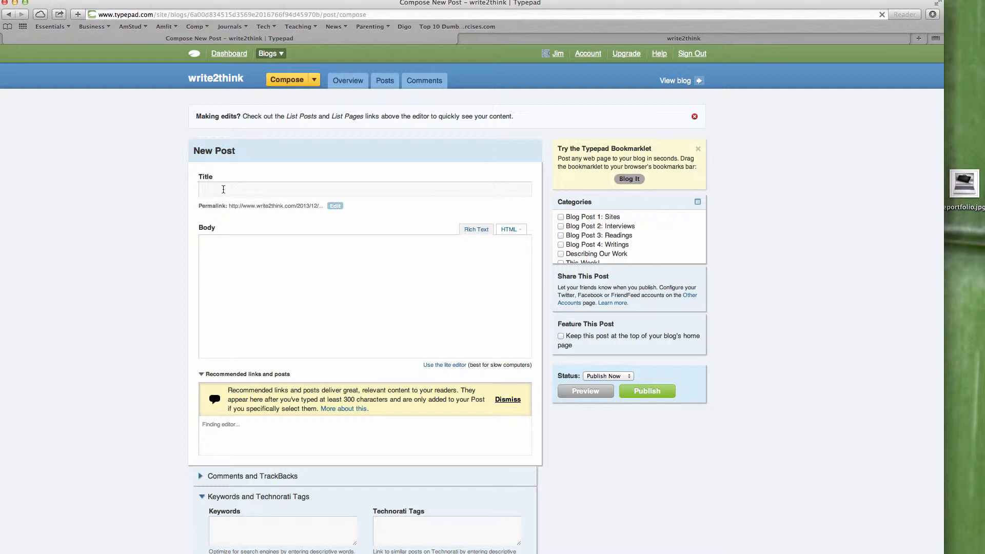
{"action": "type", "text": "Post 1: "}
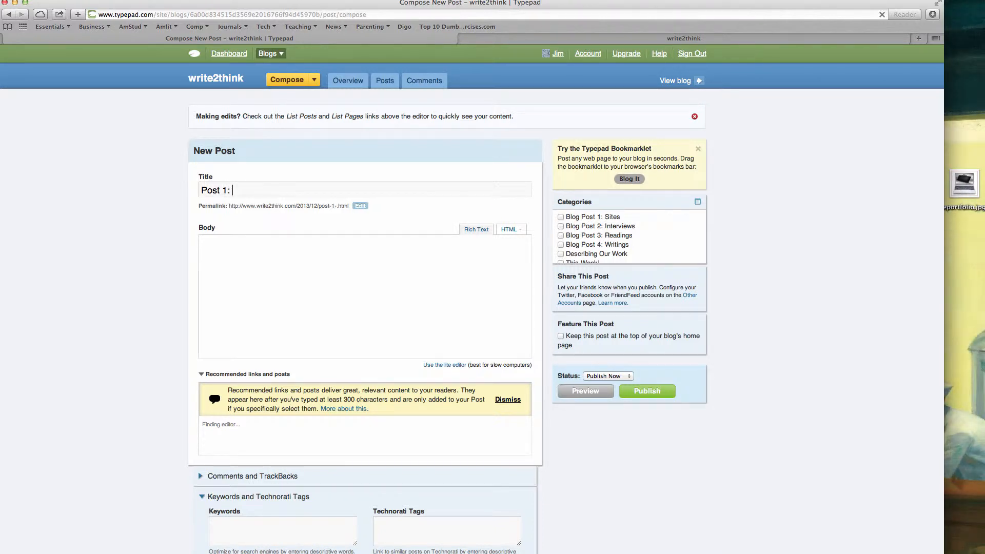
{"action": "type", "text": "The Drug"}
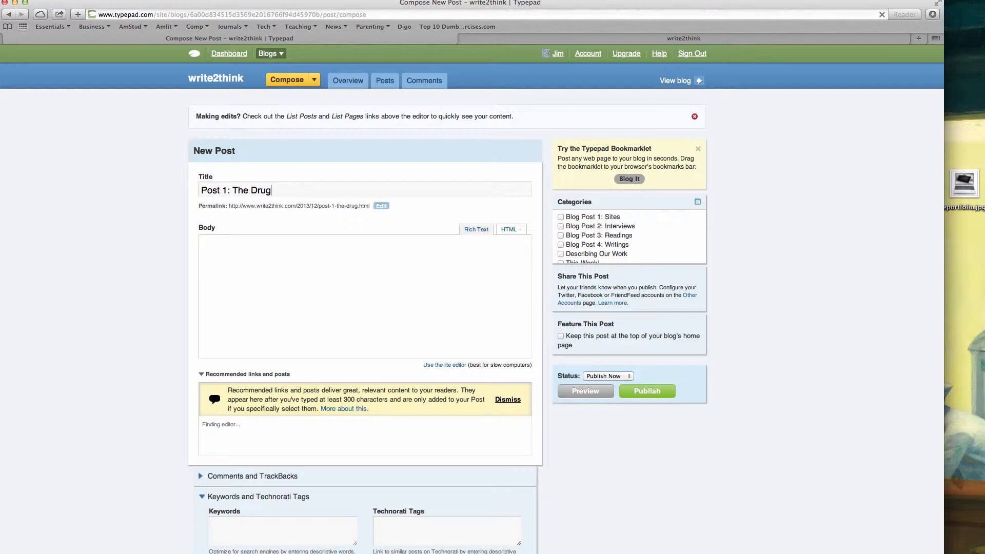
{"action": "type", "text": " Dealer from Gig"}
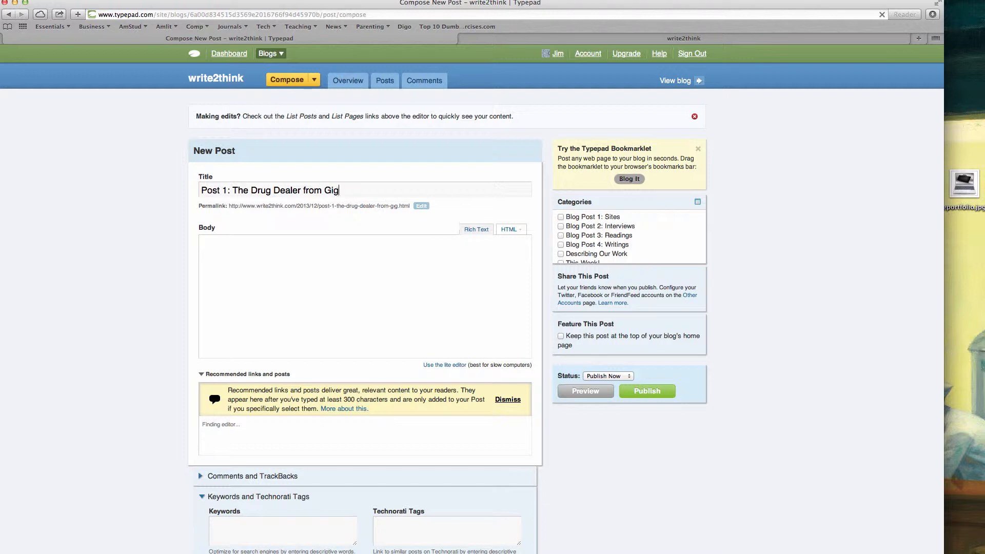
{"action": "key", "text": "BackSpace"}
{"action": "type", "text": "G"}
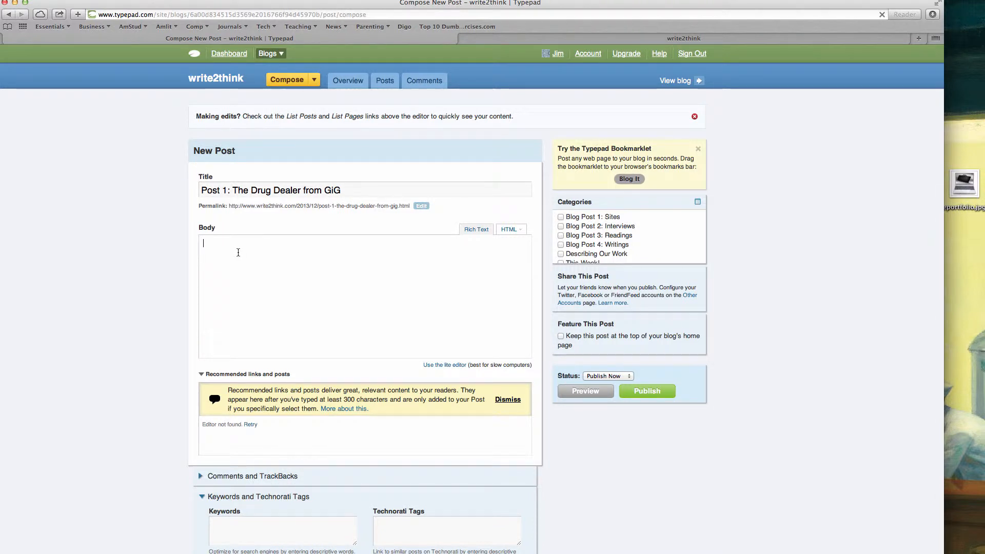
{"action": "type", "text": "Ps"}
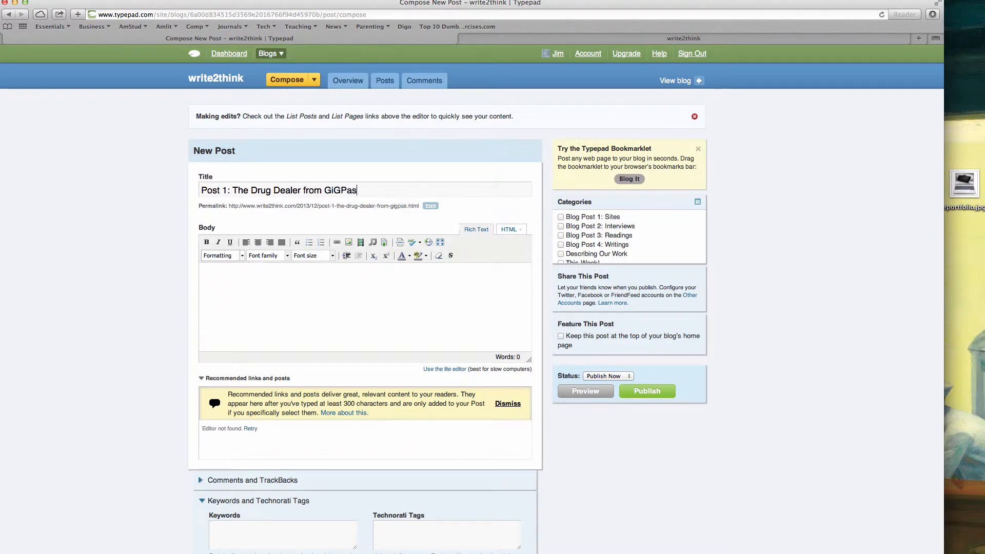
{"action": "key", "text": "BackSpace"}
{"action": "key", "text": "BackSpace"}
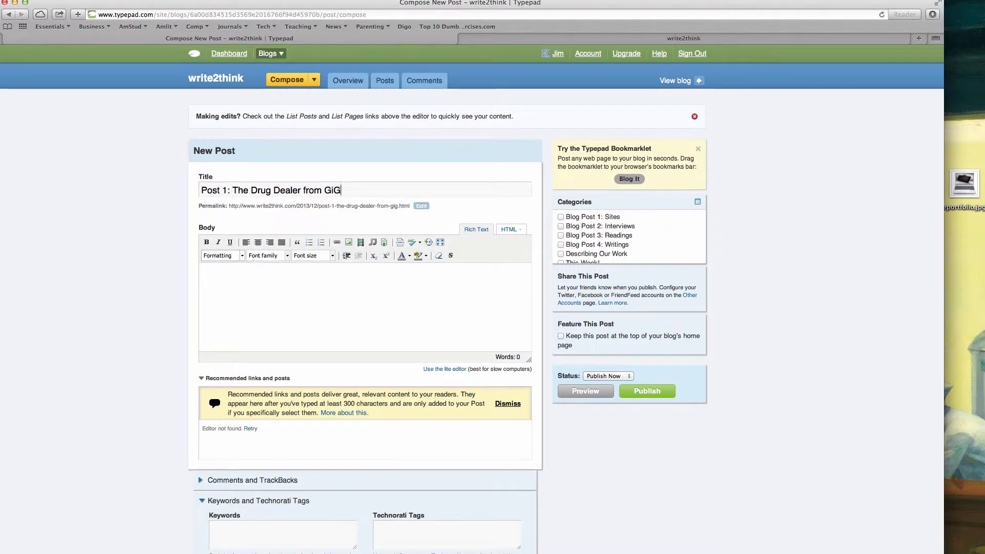
Write "Paste in my text from Blackboard or Word. And then revise, add to it, etc." as the post body
{"action": "left_click", "coordinate": [252, 282]}
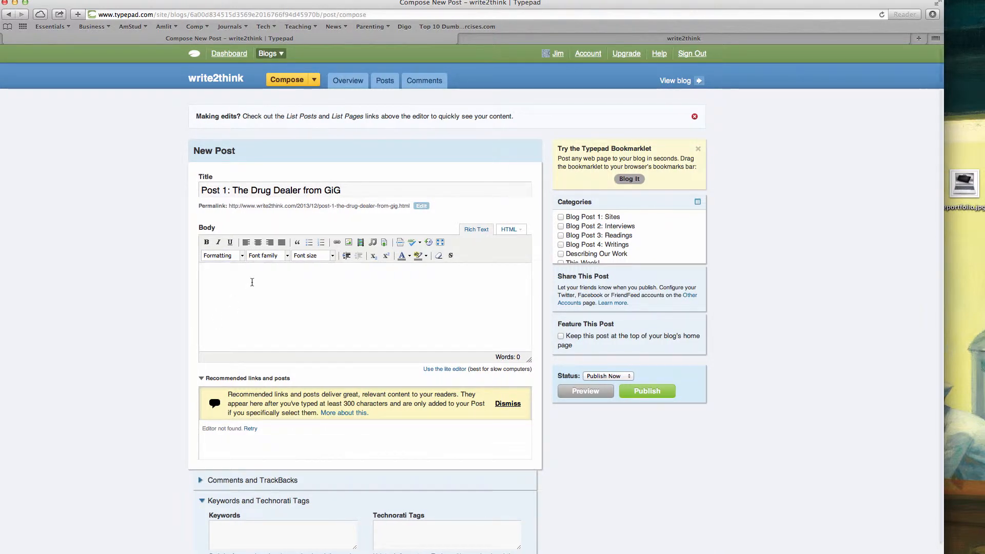
{"action": "type", "text": "Pas"}
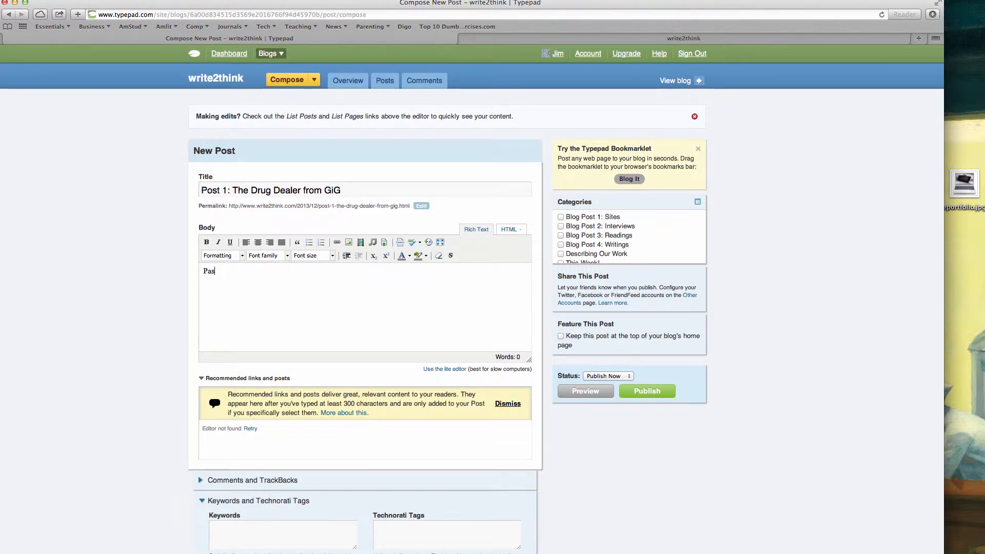
{"action": "type", "text": "te in m"}
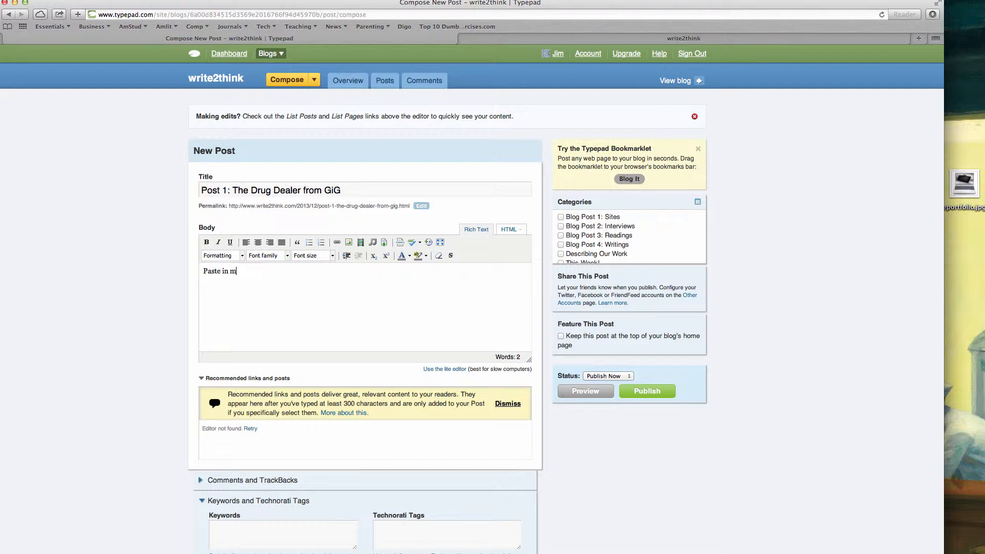
{"action": "type", "text": "y text from Blackboa"}
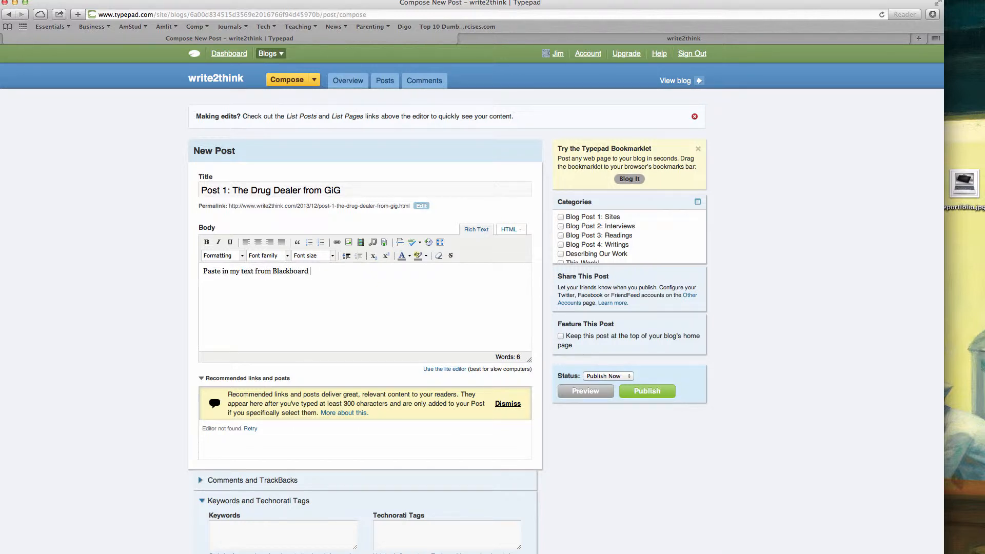
{"action": "type", "text": "rd or Word. And th"}
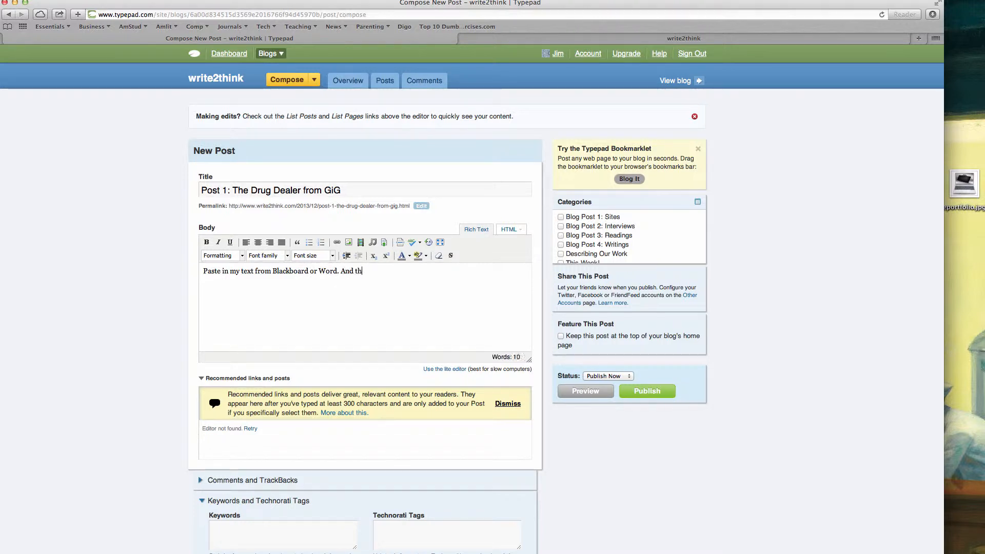
{"action": "type", "text": "en revise, add to it, etc."}
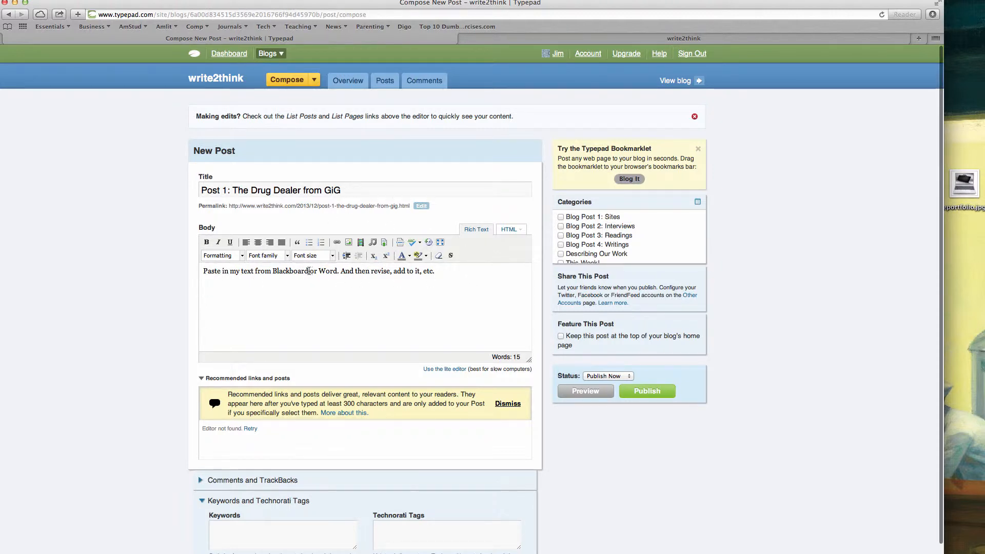
Make "Blackboard" bold and colour "And then revise" pink (#ff007f) in the post body
{"action": "left_click_drag", "start_coordinate": [310, 271], "coordinate": [273, 271]}
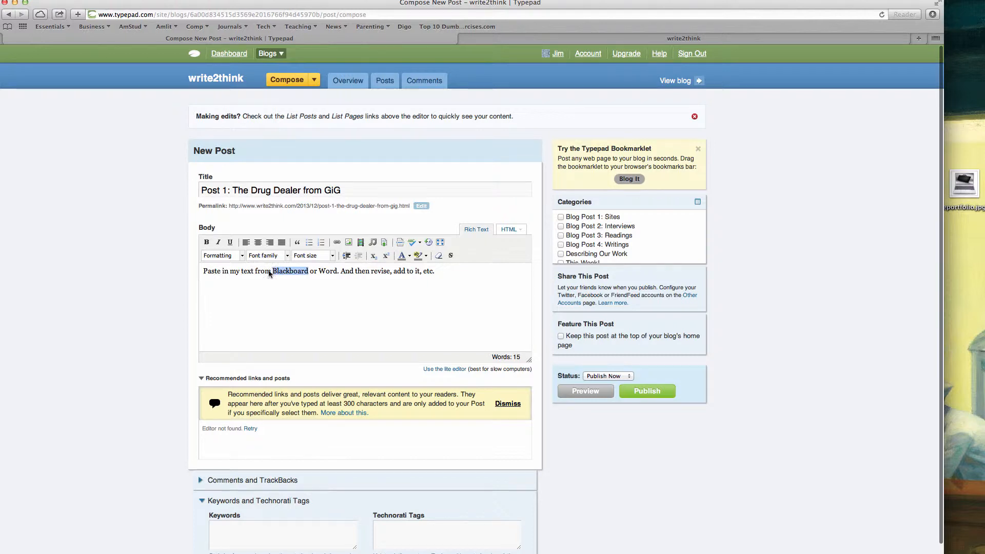
{"action": "left_click", "coordinate": [206, 242]}
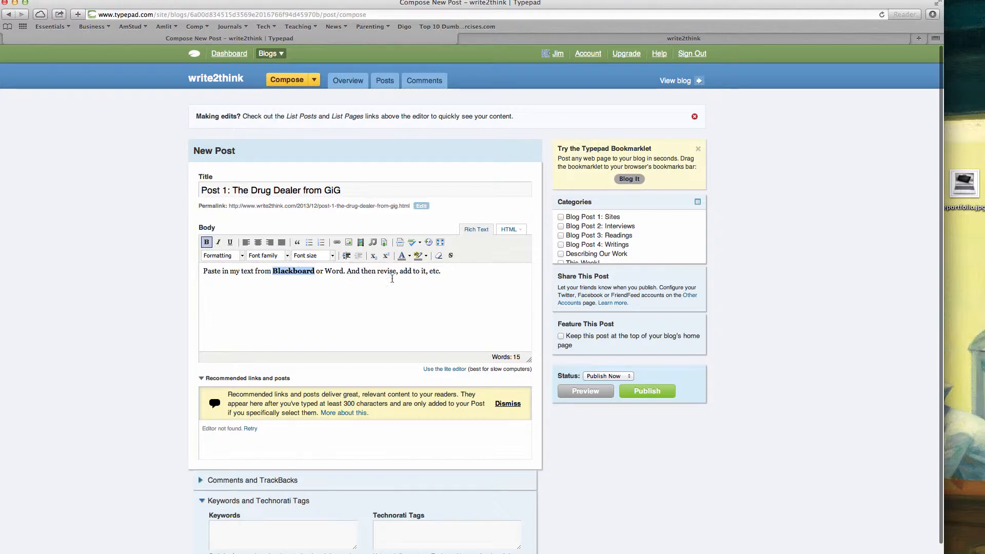
{"action": "left_click_drag", "start_coordinate": [397, 271], "coordinate": [346, 271]}
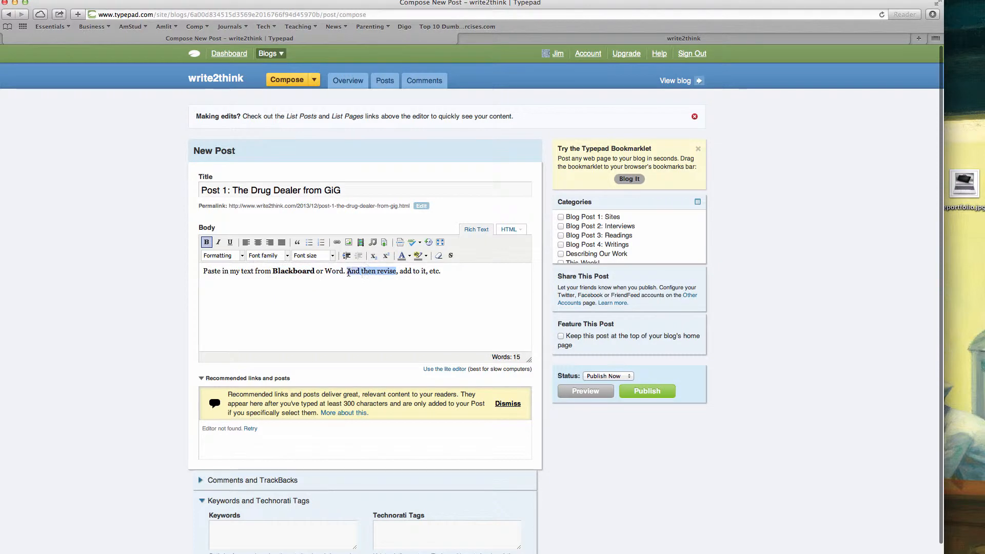
{"action": "left_click", "coordinate": [409, 256]}
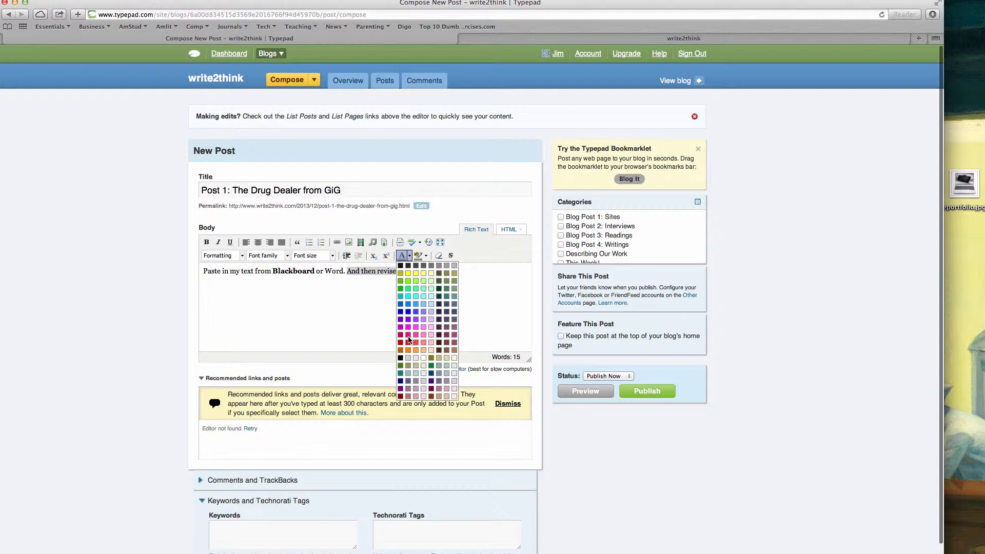
{"action": "left_click", "coordinate": [411, 341]}
{"action": "left_click", "coordinate": [457, 318]}
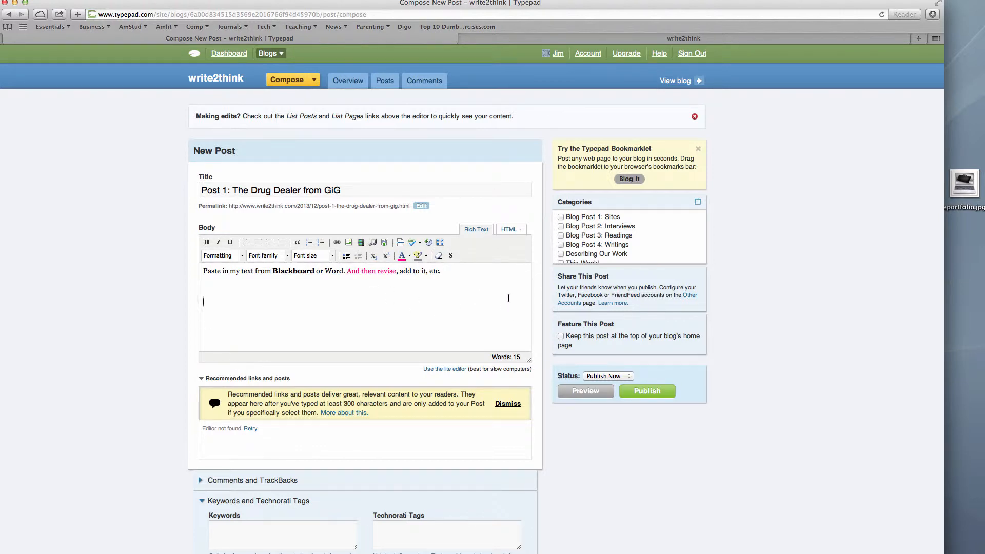
Publish the post with the status Publish Now and switch its body to rich text editing
{"action": "left_click", "coordinate": [624, 376]}
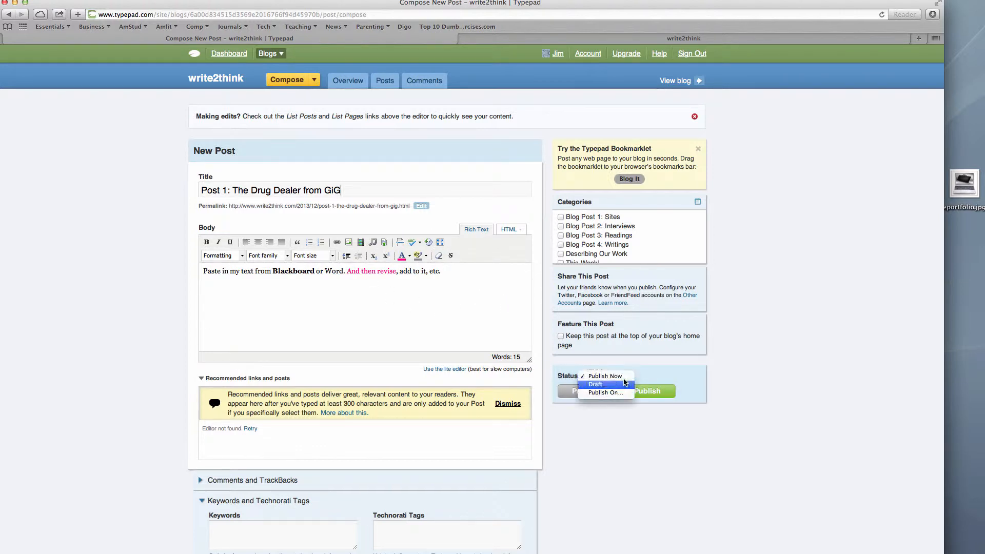
{"action": "left_click", "coordinate": [660, 377]}
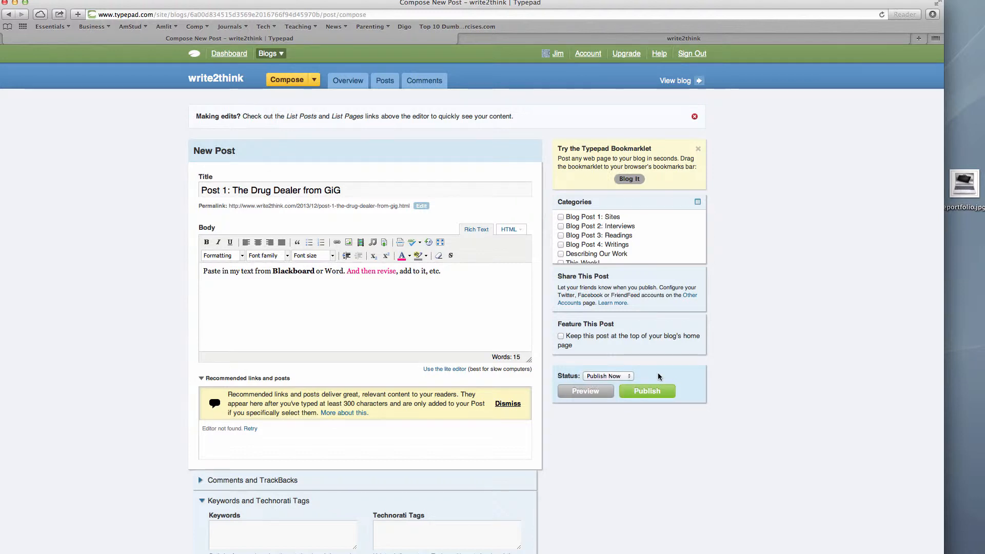
{"action": "left_click", "coordinate": [658, 393]}
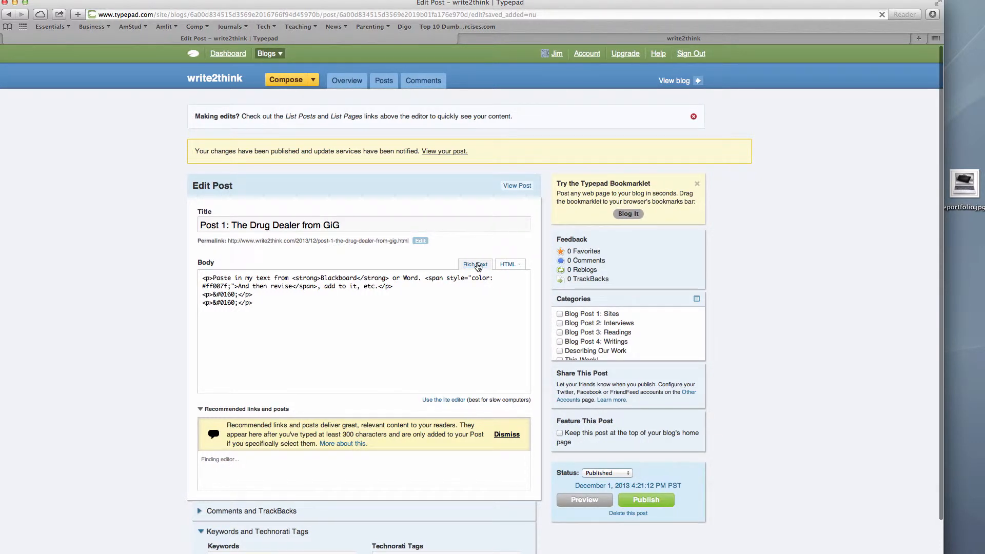
{"action": "left_click", "coordinate": [477, 265]}
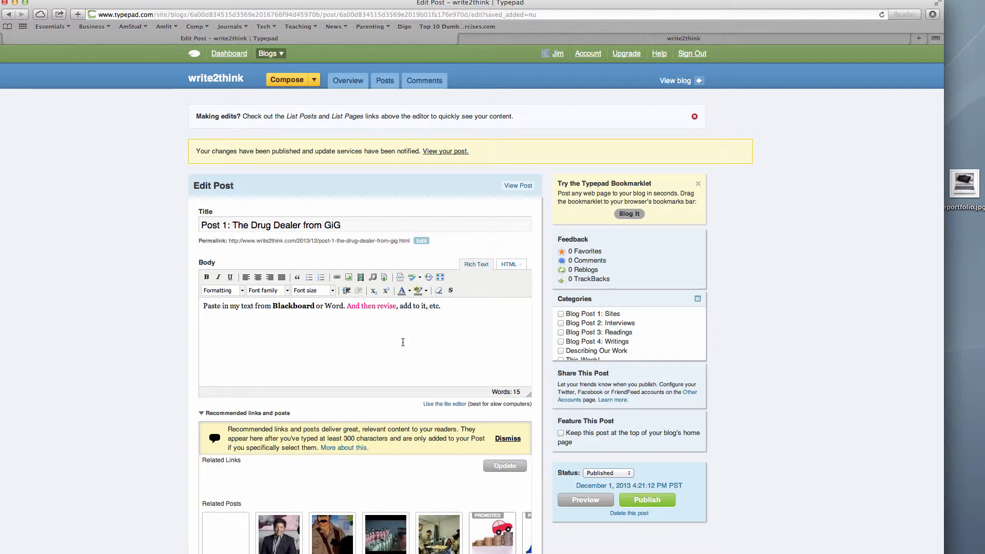
Copy the permalink of "Post 1: The Drug Dealer from GiG" and publish the post again
{"action": "left_click", "coordinate": [550, 12]}
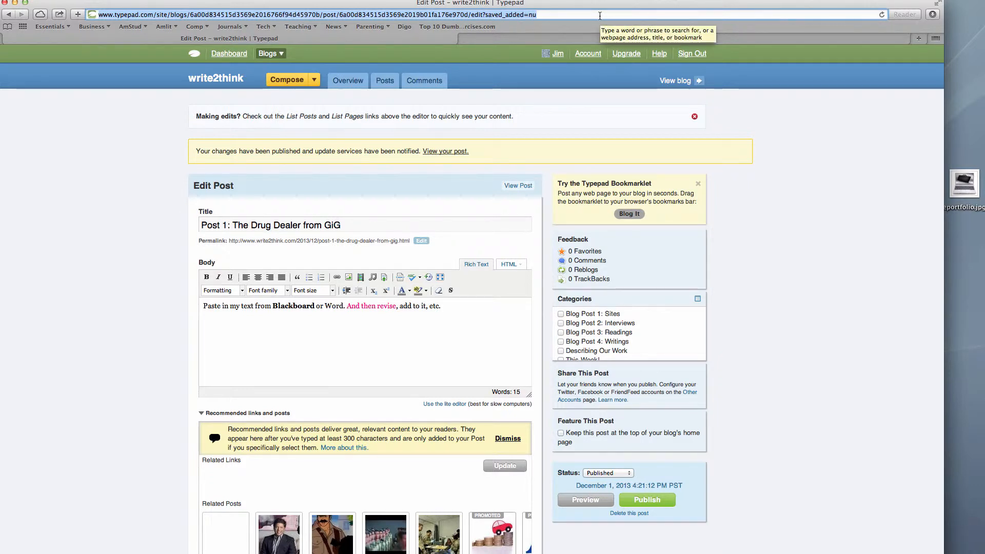
{"action": "left_click", "coordinate": [213, 254]}
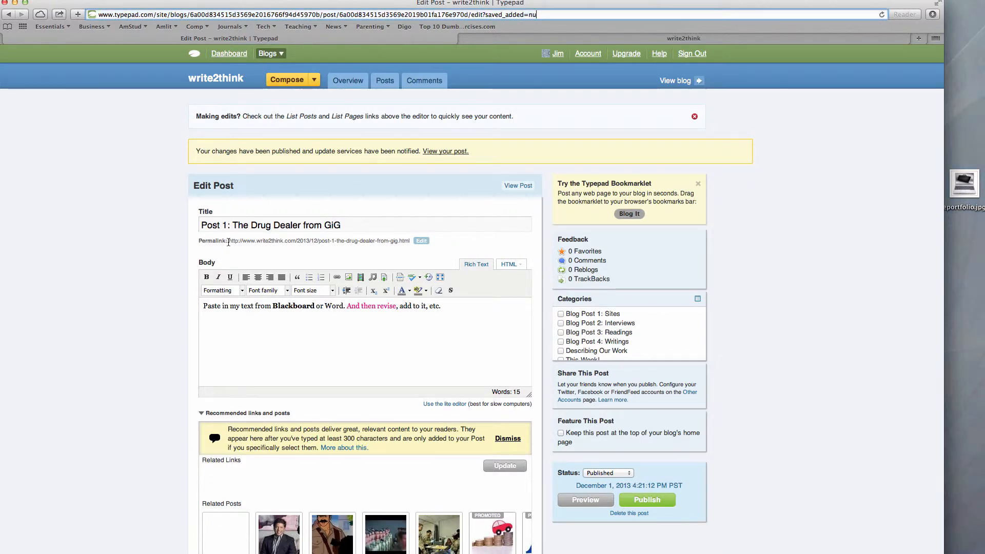
{"action": "left_click_drag", "start_coordinate": [228, 241], "coordinate": [411, 242]}
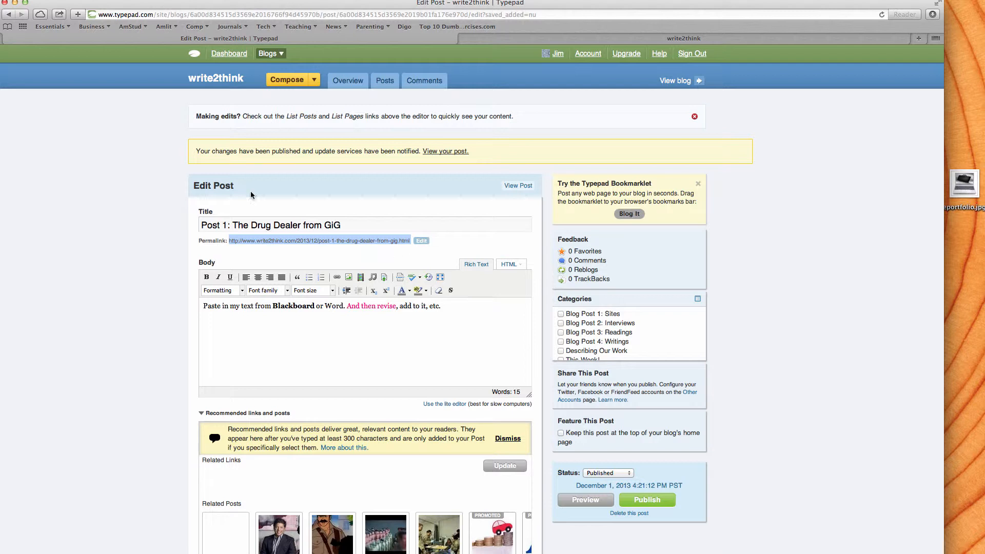
{"action": "left_click", "coordinate": [0, 0]}
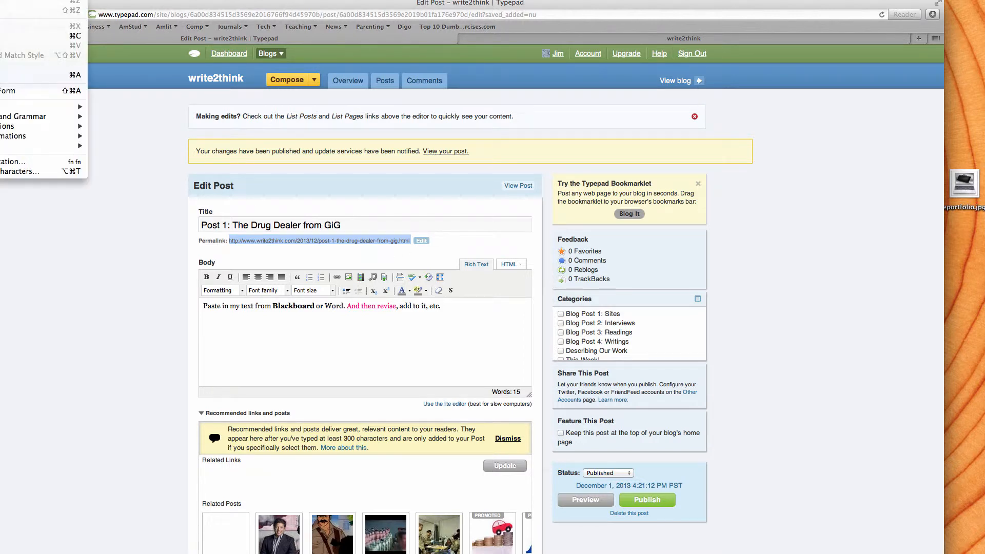
{"action": "left_click", "coordinate": [5, 36]}
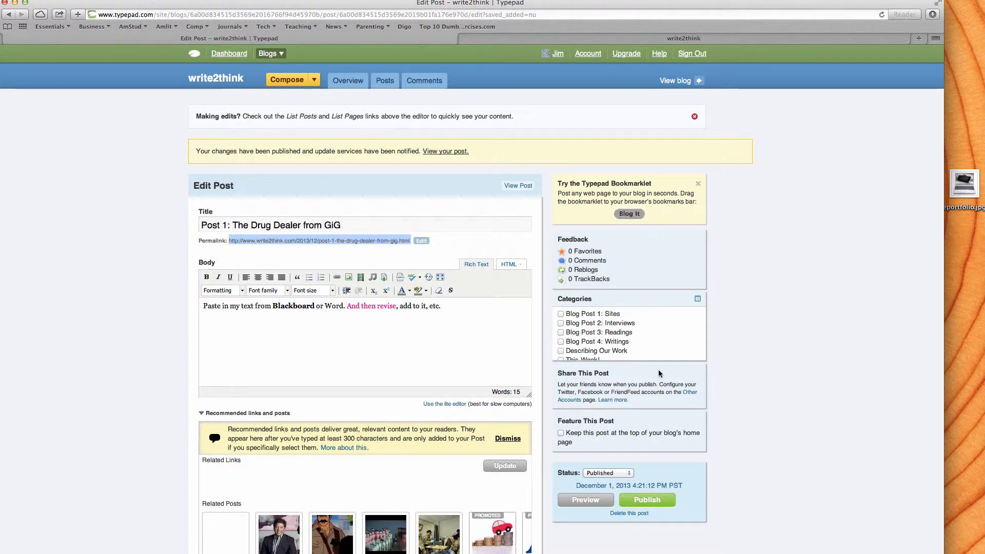
{"action": "left_click", "coordinate": [657, 501]}
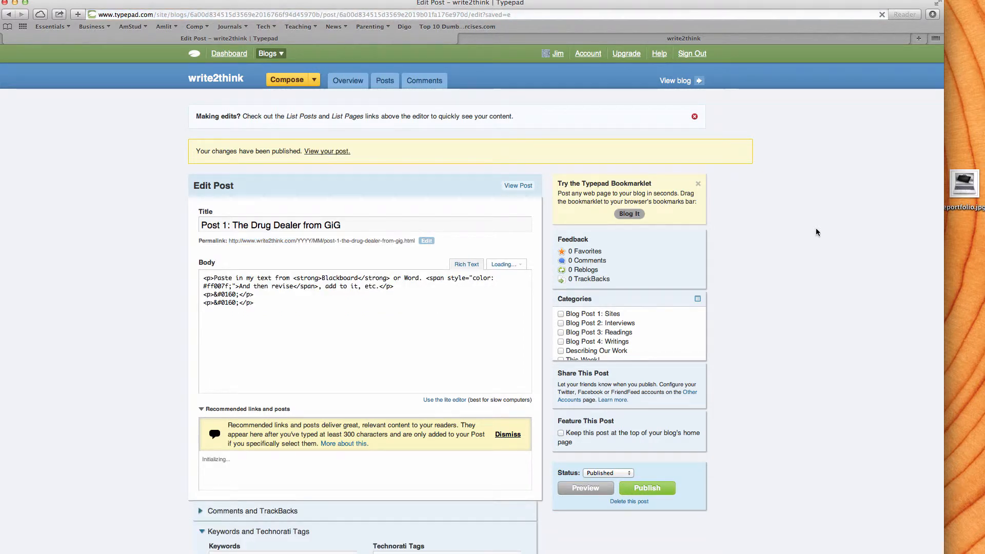
Filter the blog's post list by the author's own name and open the author's portfolio overview post for editing
{"action": "left_click", "coordinate": [382, 82]}
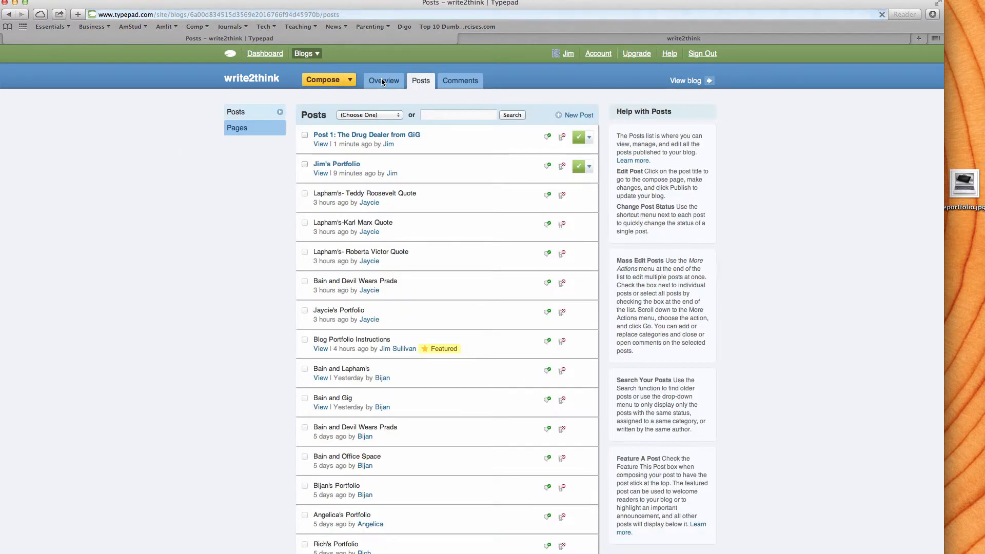
{"action": "left_click", "coordinate": [389, 115]}
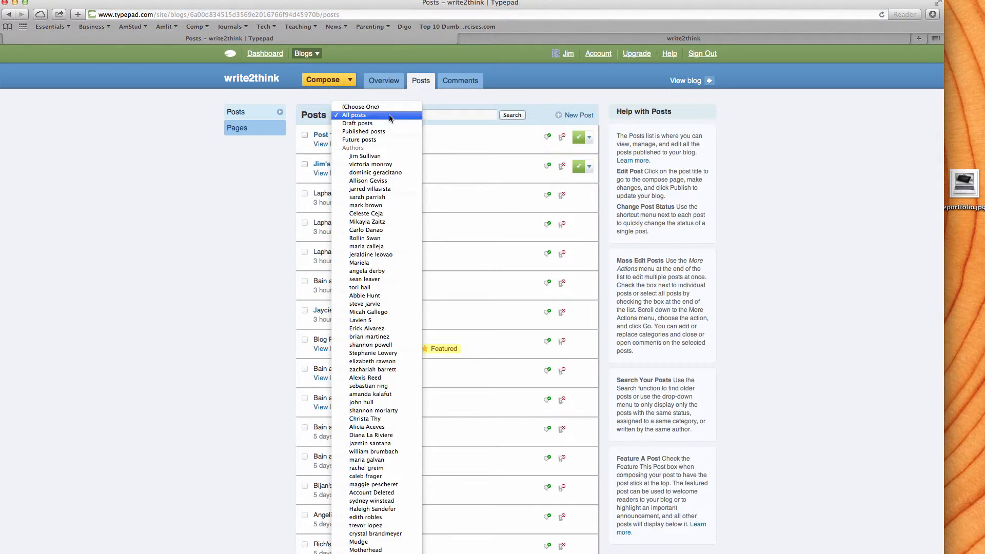
{"action": "scroll", "coordinate": [377, 308], "scroll_direction": "down", "scroll_amount": 5}
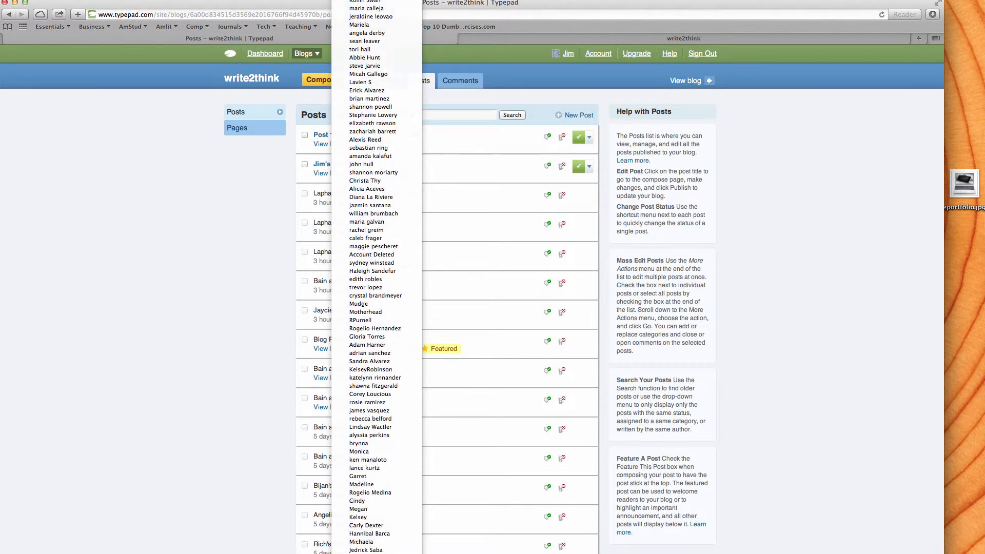
{"action": "scroll", "coordinate": [377, 277], "scroll_direction": "down", "scroll_amount": 4}
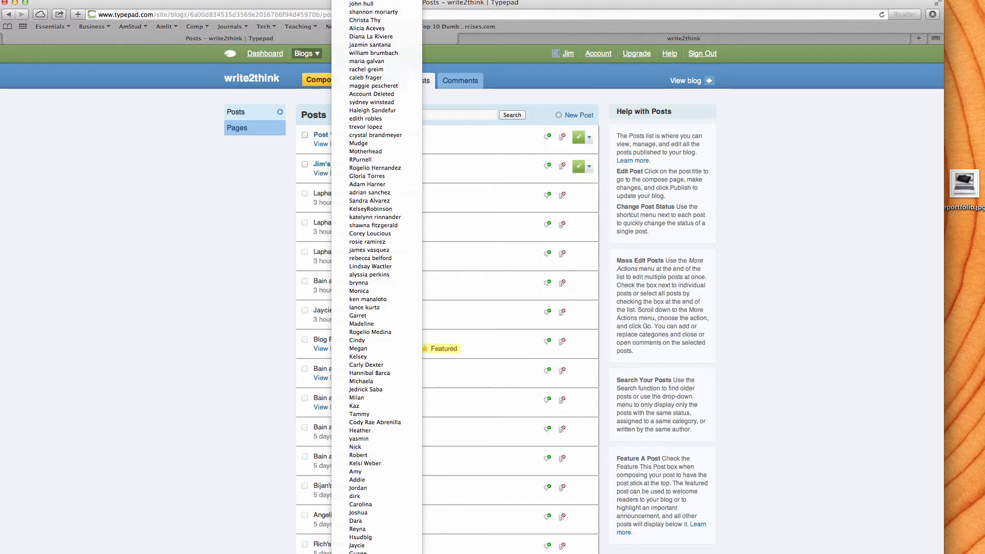
{"action": "left_click", "coordinate": [377, 315]}
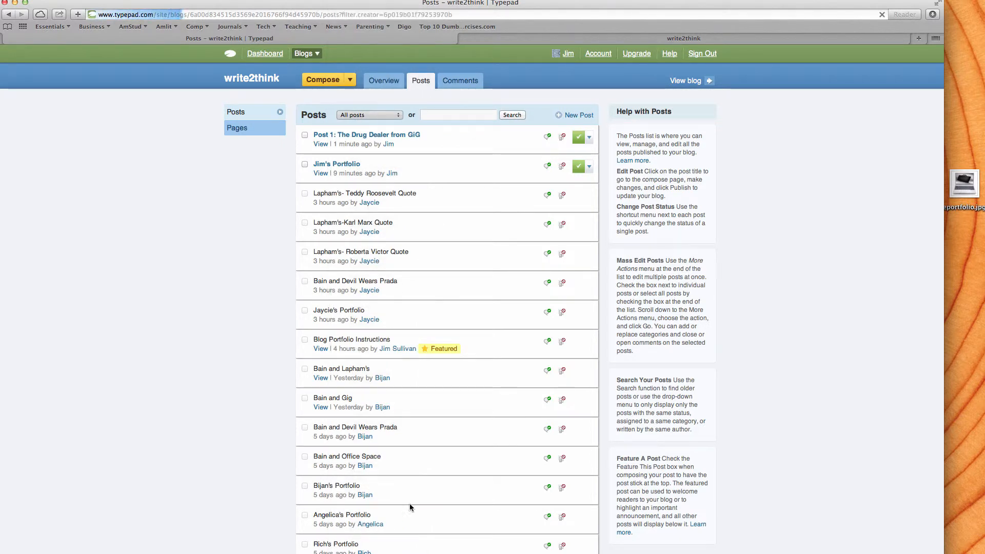
{"action": "left_click", "coordinate": [346, 165]}
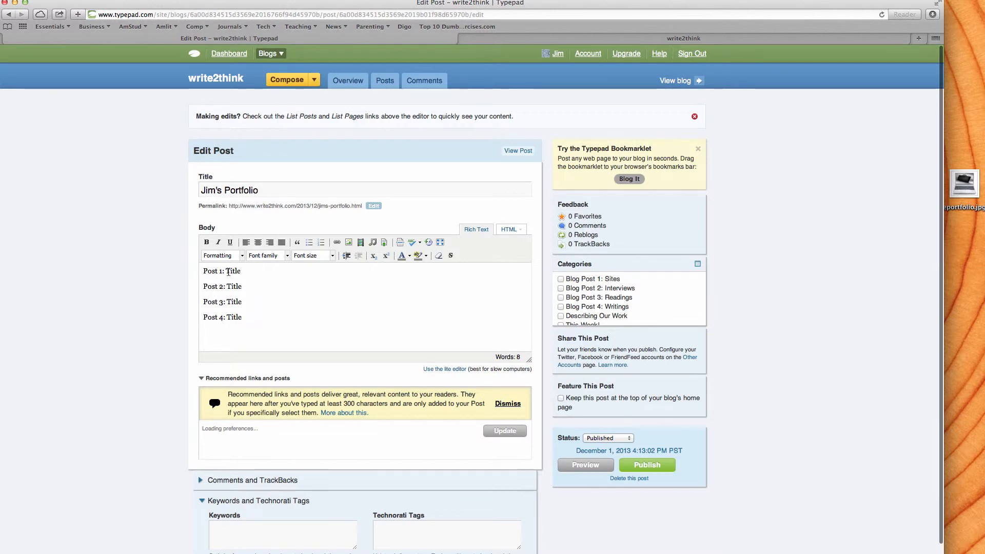
Replace the "Title" placeholder after "Post 1:" in the portfolio post with "The Drug Dealer from GiG"
{"action": "left_click_drag", "start_coordinate": [226, 272], "coordinate": [244, 271]}
{"action": "type", "text": "T"}
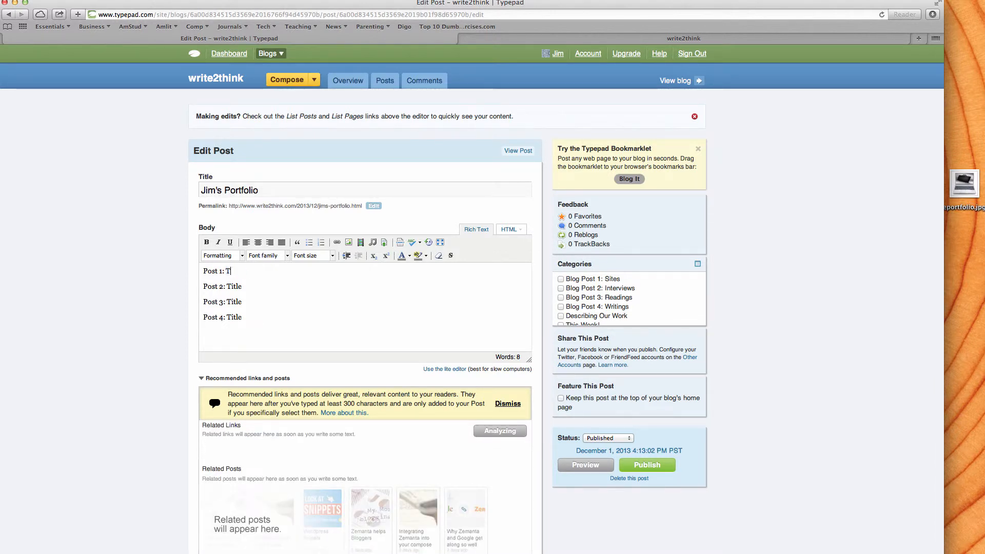
{"action": "type", "text": "he Drug Deadler"}
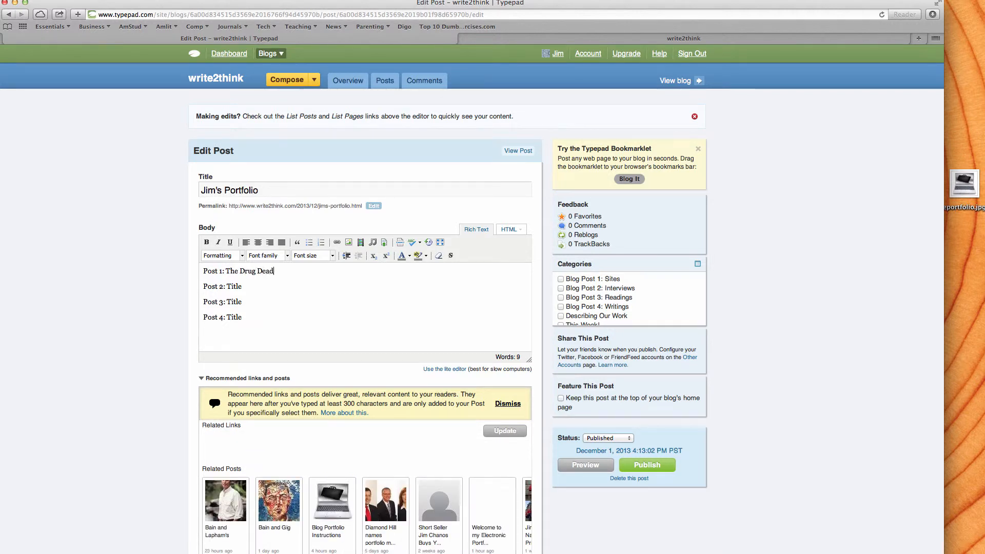
{"action": "key", "text": "BackSpace"}
{"action": "key", "text": "BackSpace"}
{"action": "type", "text": "ler "}
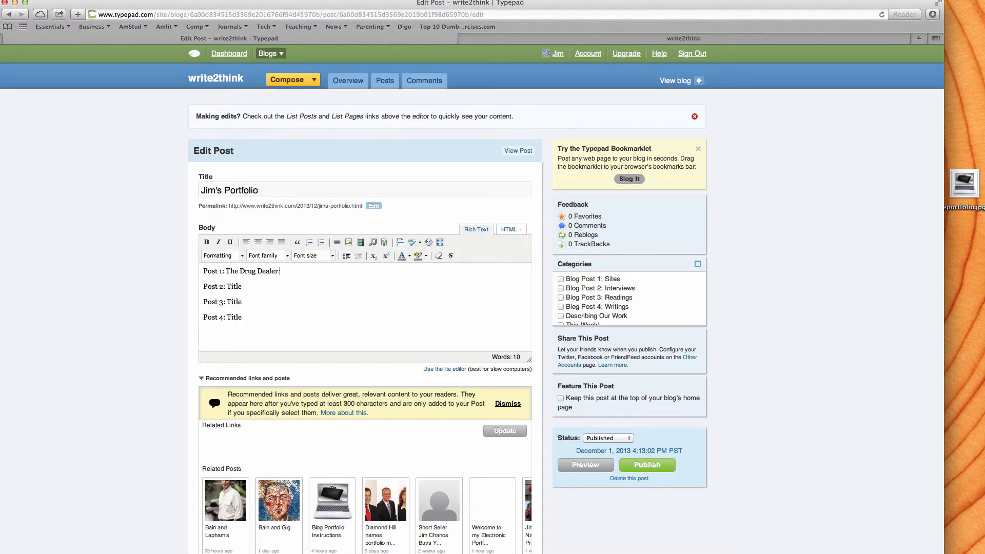
{"action": "type", "text": "from GiG"}
Link "The Drug Dealer from GiG" to the copied permalink, with link title "Drug Dealer from GiG" and opening in a new window
{"action": "left_click_drag", "start_coordinate": [312, 272], "coordinate": [228, 269]}
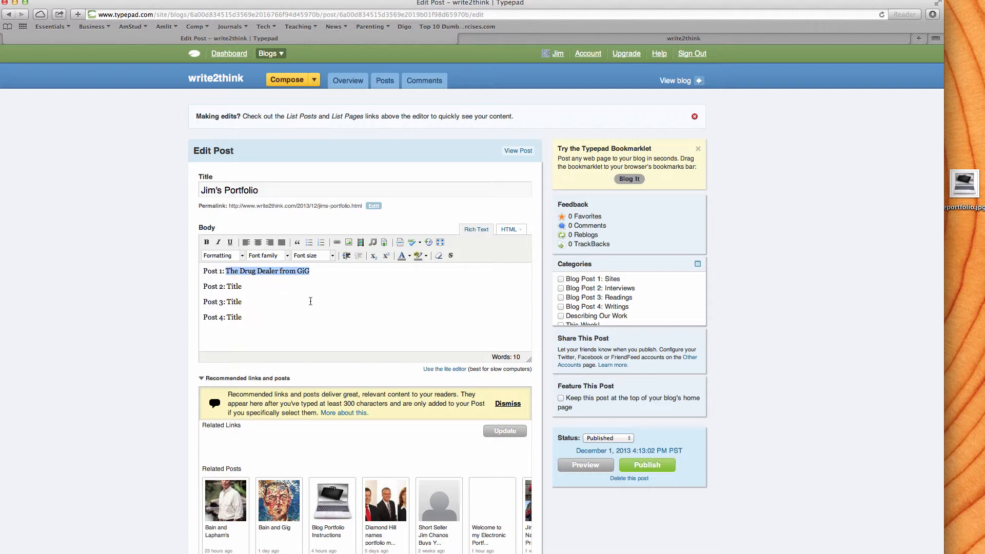
{"action": "left_click", "coordinate": [336, 243]}
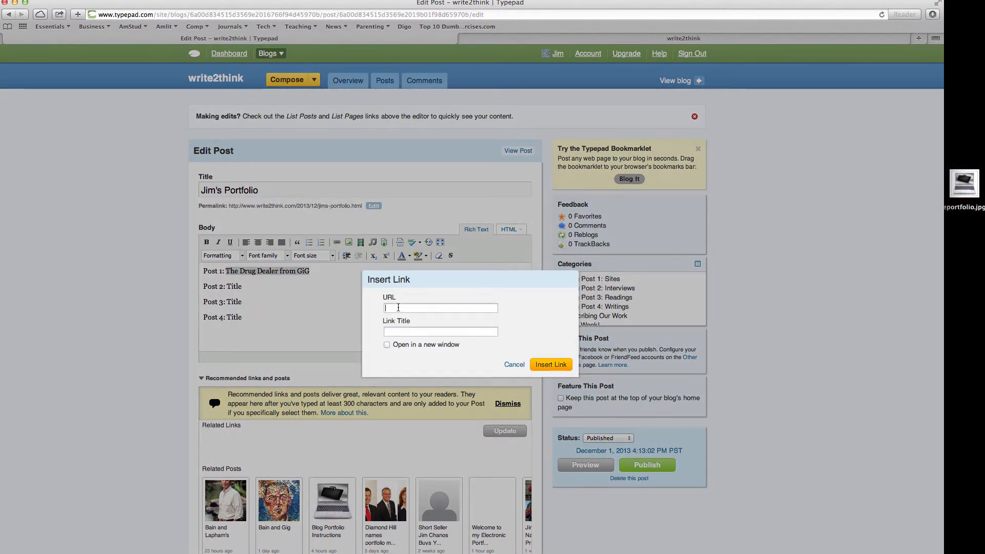
{"action": "key", "text": "super+v"}
{"action": "left_click", "coordinate": [425, 333]}
{"action": "type", "text": "Dr"}
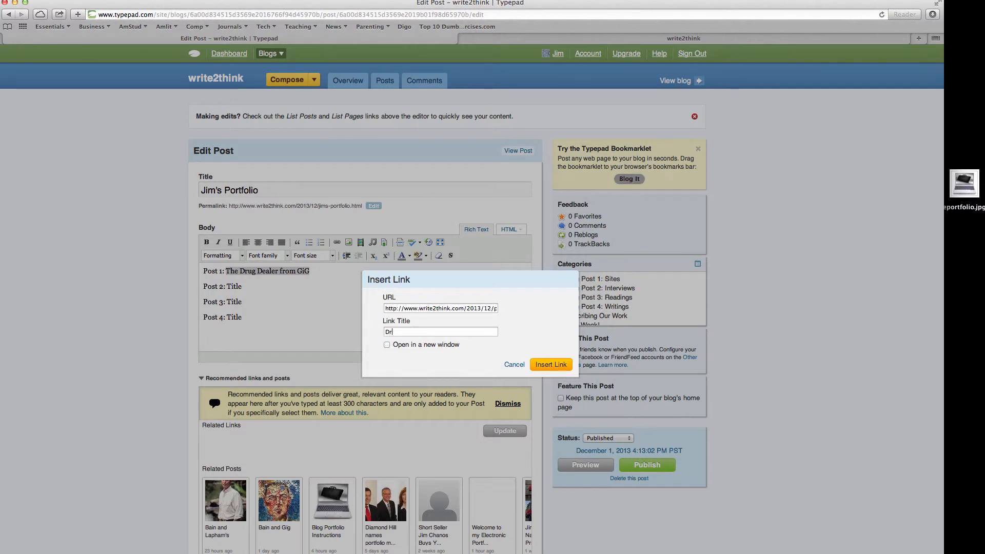
{"action": "type", "text": "ug Dealer from GiG"}
{"action": "left_click", "coordinate": [387, 345]}
{"action": "left_click", "coordinate": [552, 365]}
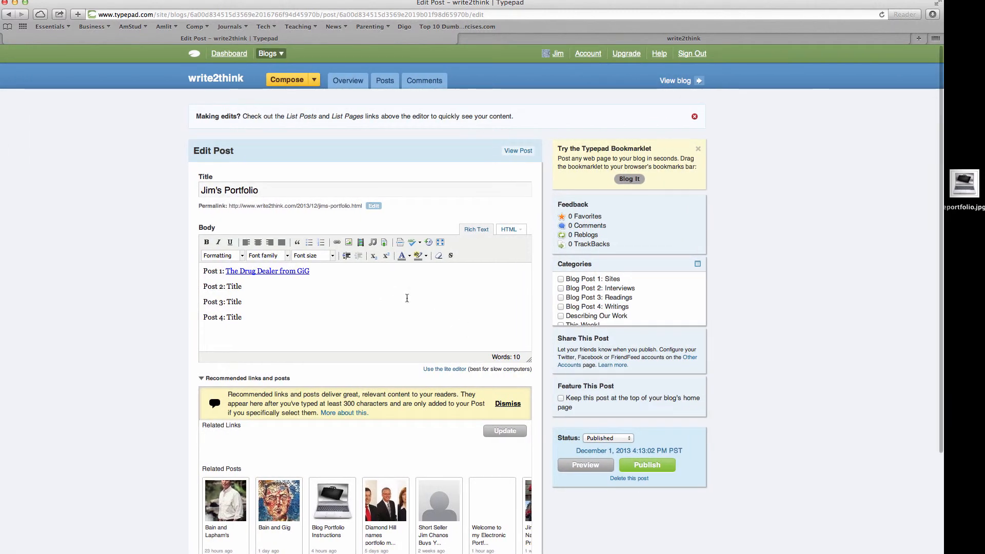
Publish the portfolio post and test its "The Drug Dealer from GiG" link on the live blog
{"action": "left_click", "coordinate": [647, 465]}
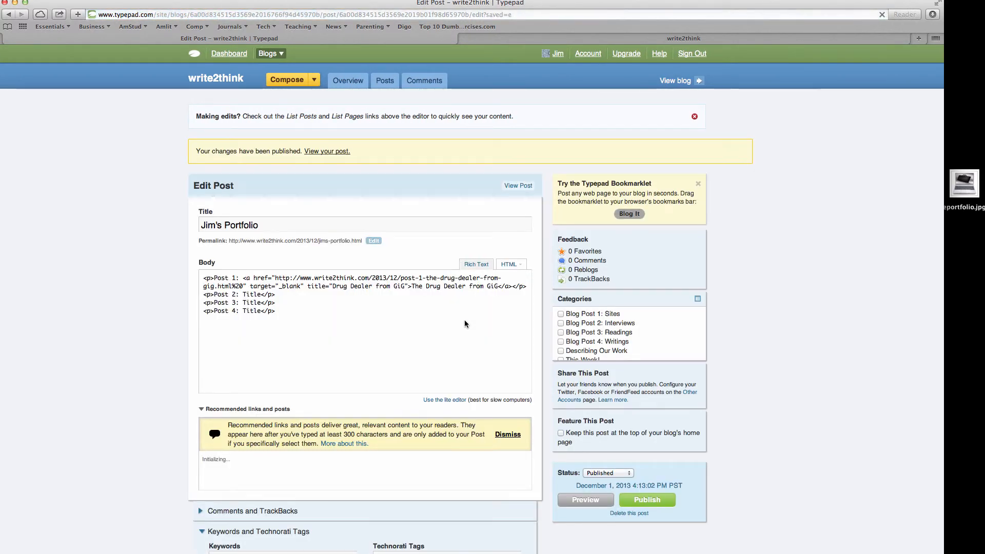
{"action": "left_click", "coordinate": [519, 186]}
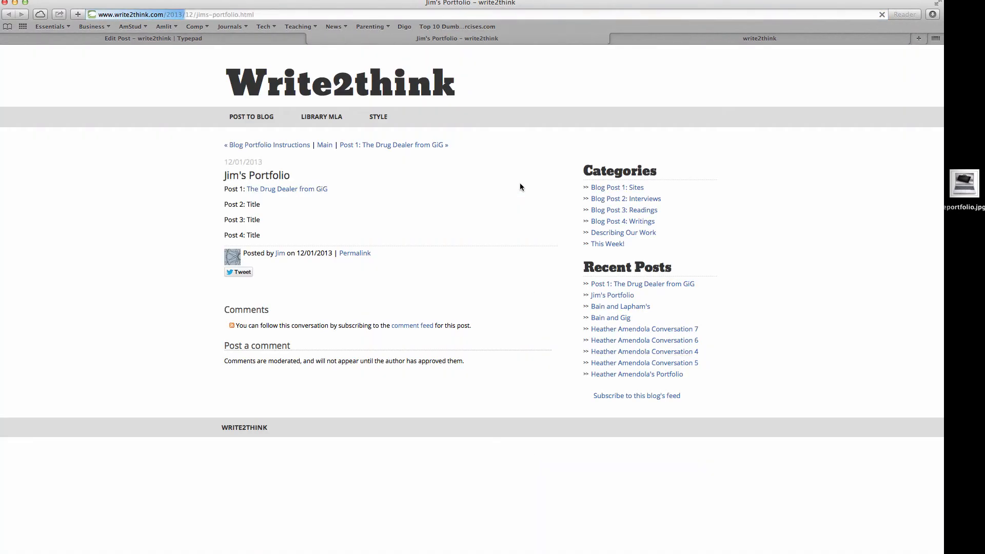
{"action": "left_click", "coordinate": [304, 191]}
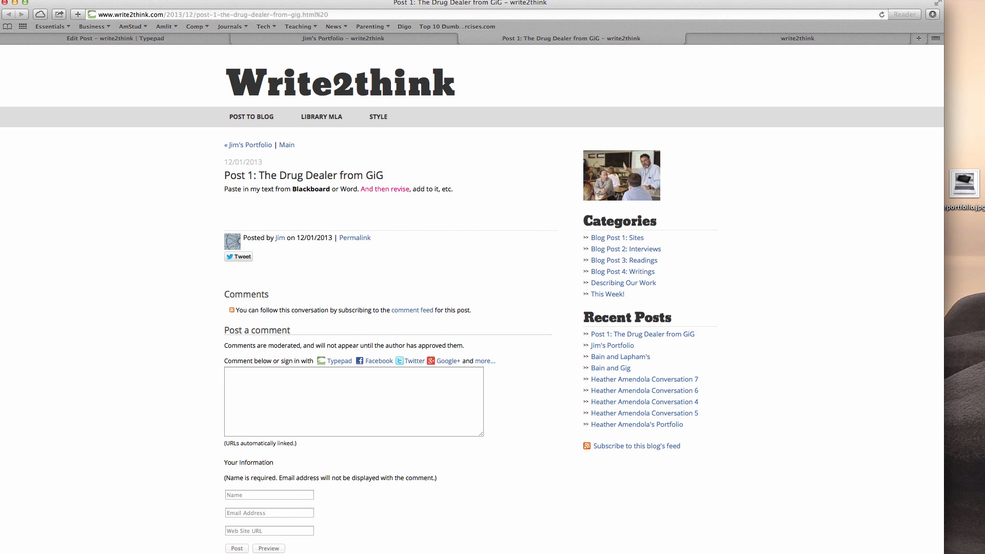
{"action": "left_click", "coordinate": [955, 0]}
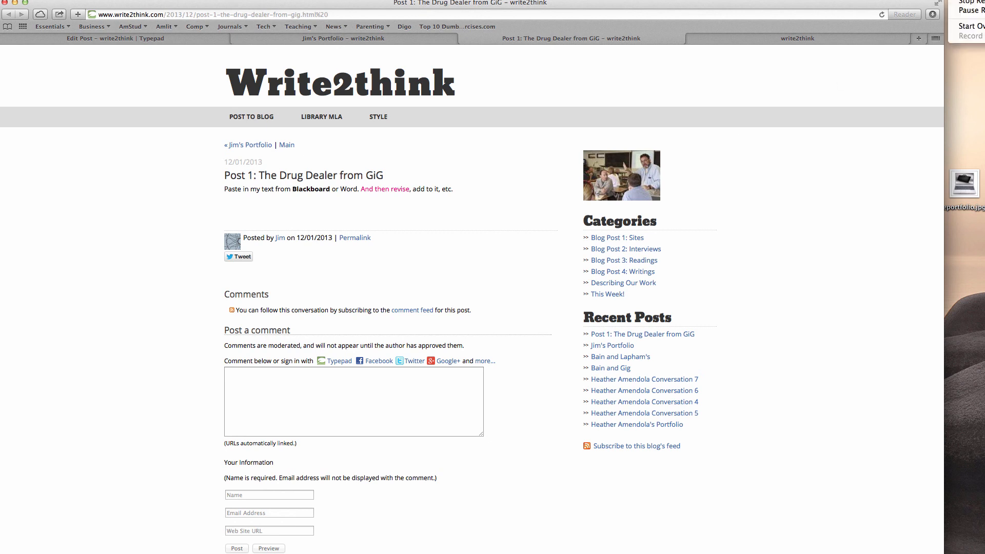